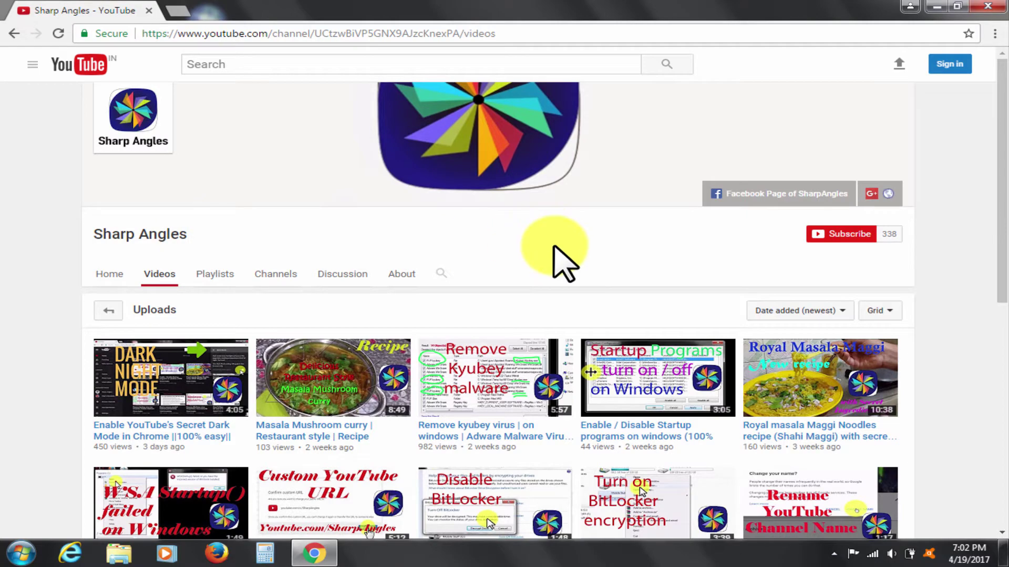
Restore the maximized wizzcaster.com warning window to a smaller size and centre it on screen.
{"action": "scroll", "coordinate": [557, 246], "scroll_direction": "down", "scroll_amount": 3}
{"action": "scroll", "coordinate": [565, 263], "scroll_direction": "up", "scroll_amount": 3}
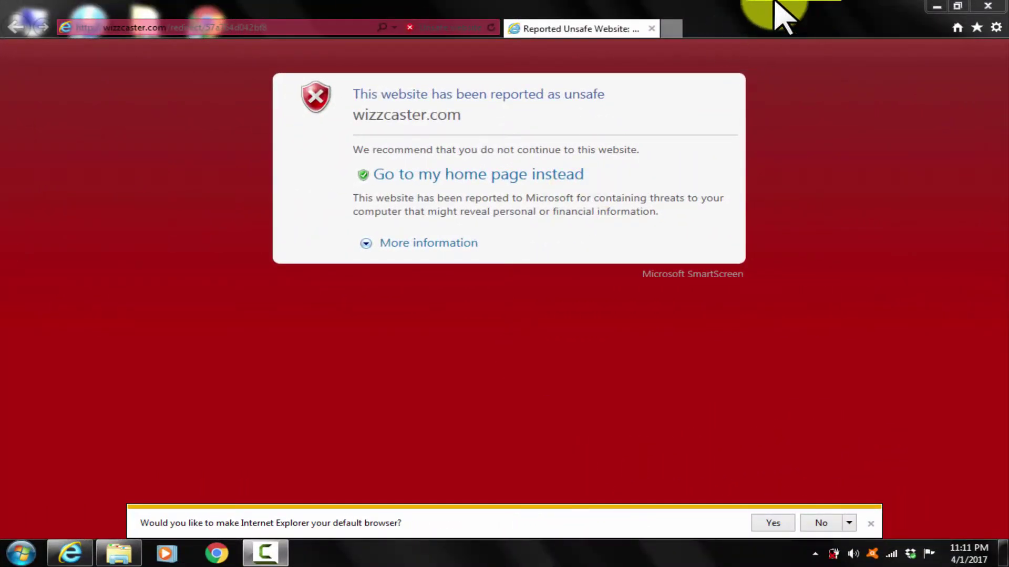
{"action": "left_click_drag", "start_coordinate": [683, 21], "coordinate": [937, 73]}
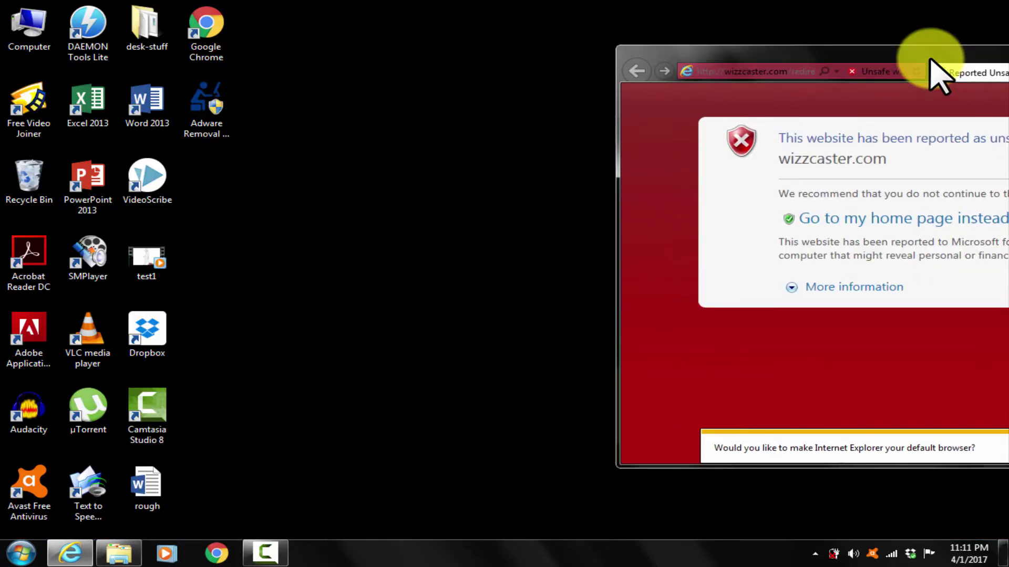
{"action": "double_click", "coordinate": [794, 55]}
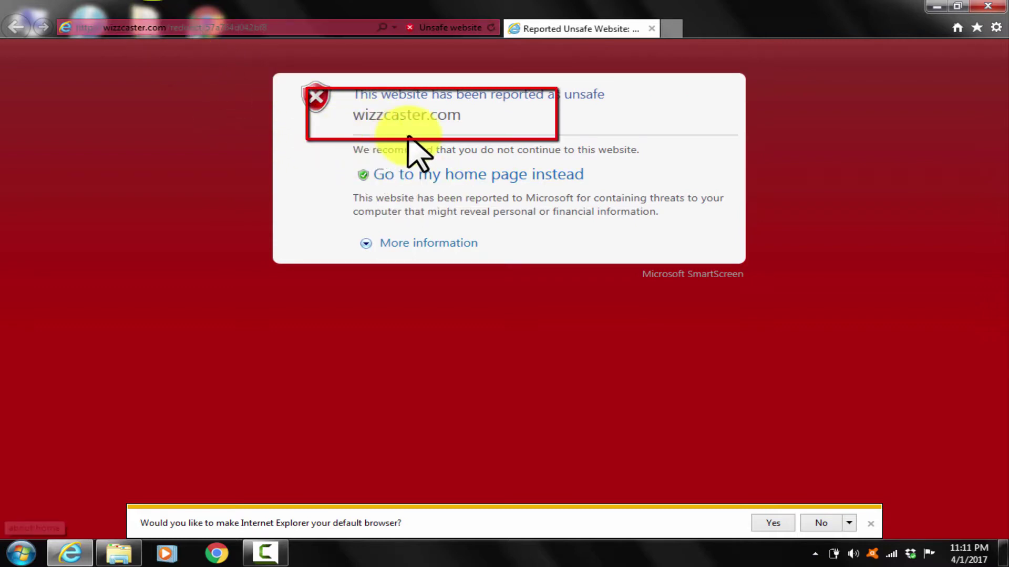
{"action": "double_click", "coordinate": [443, 10]}
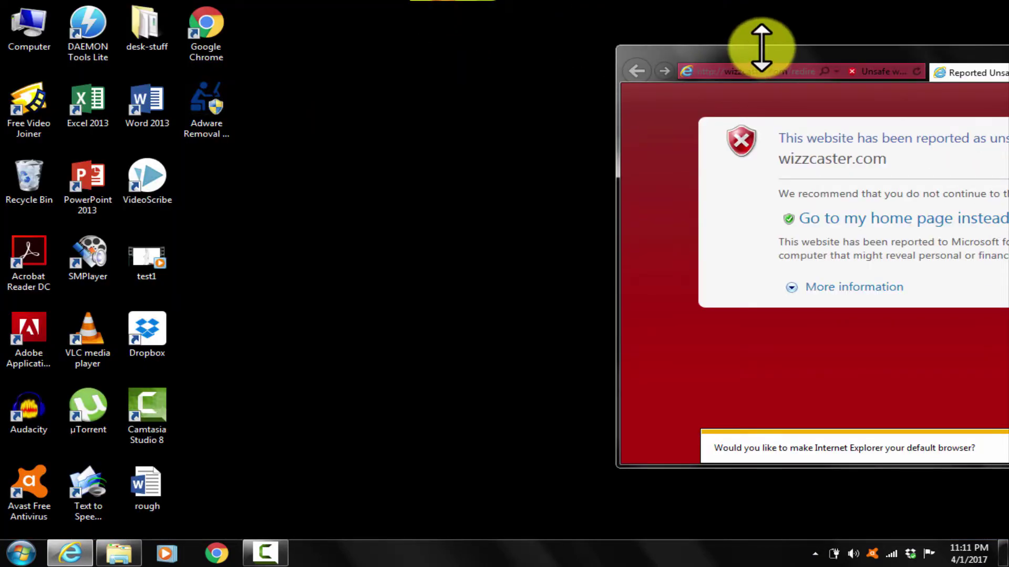
{"action": "left_click_drag", "start_coordinate": [752, 56], "coordinate": [290, 33]}
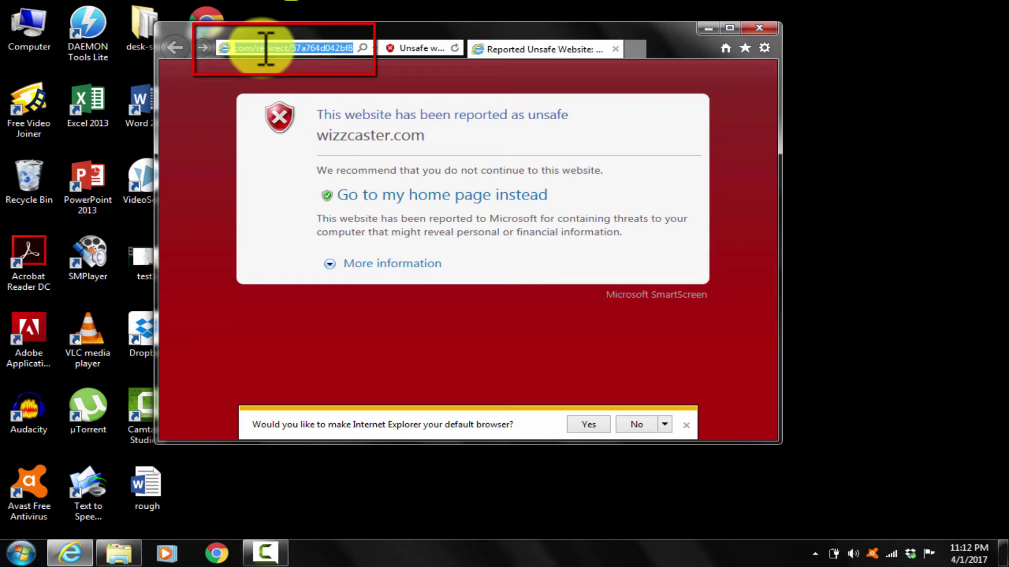
Select the address bar text to reveal the full wizzcaster.com redirect address.
{"action": "left_click_drag", "start_coordinate": [266, 48], "coordinate": [169, 49]}
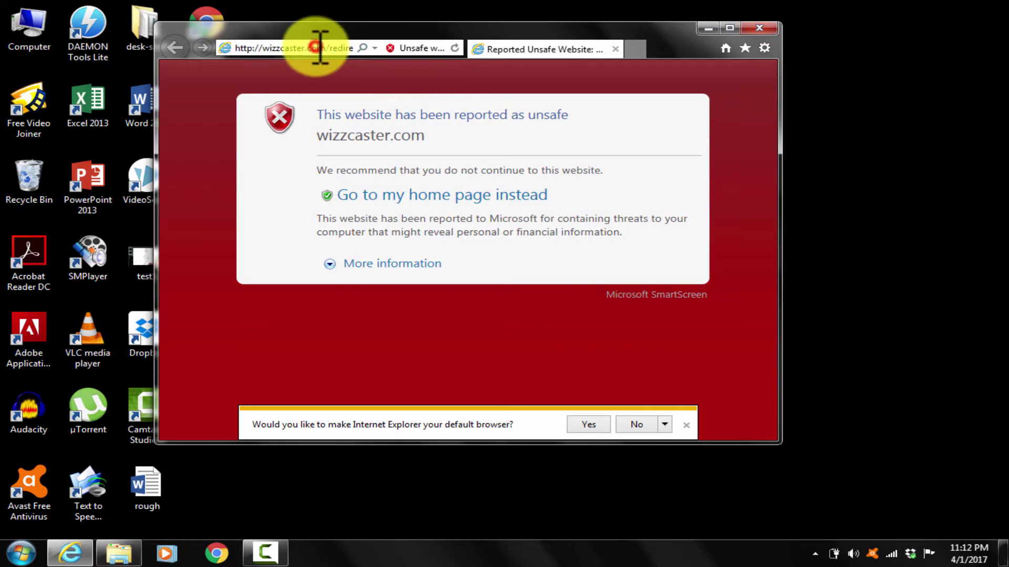
{"action": "left_click_drag", "start_coordinate": [344, 47], "coordinate": [613, 61]}
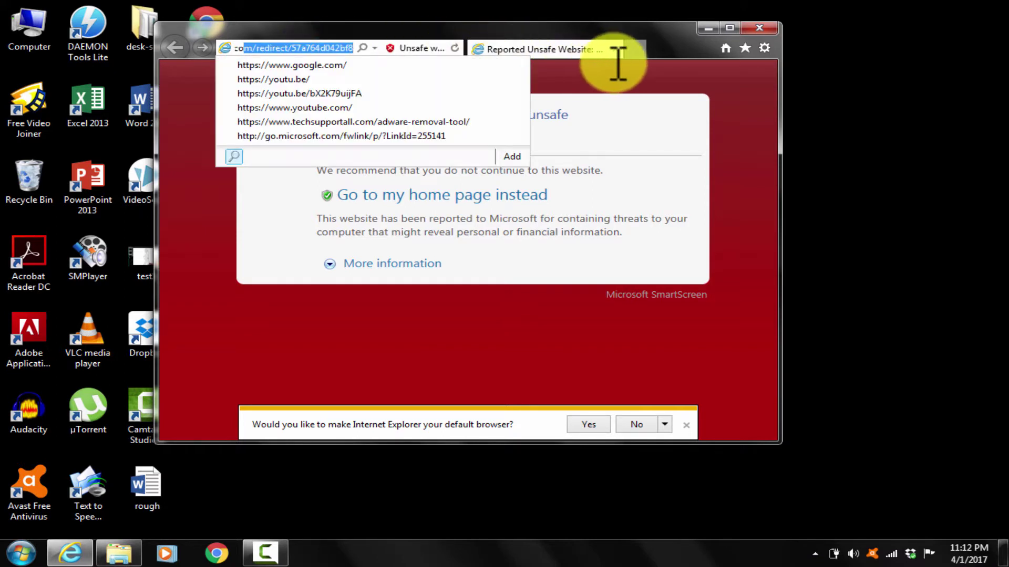
{"action": "left_click", "coordinate": [712, 349]}
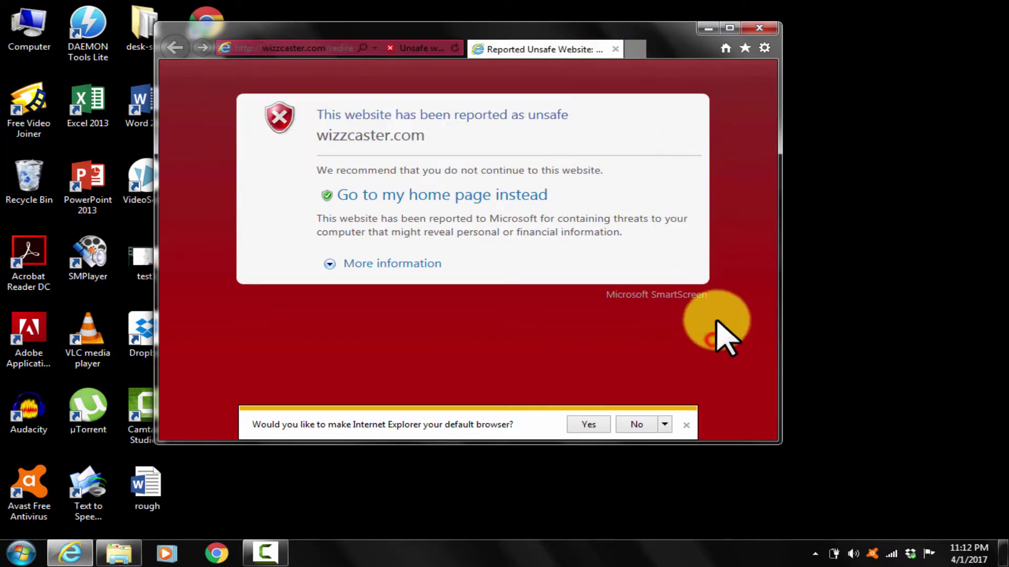
Maximize the warning page window, then bring up FileHippo's AdwCleaner download page.
{"action": "left_click", "coordinate": [731, 29]}
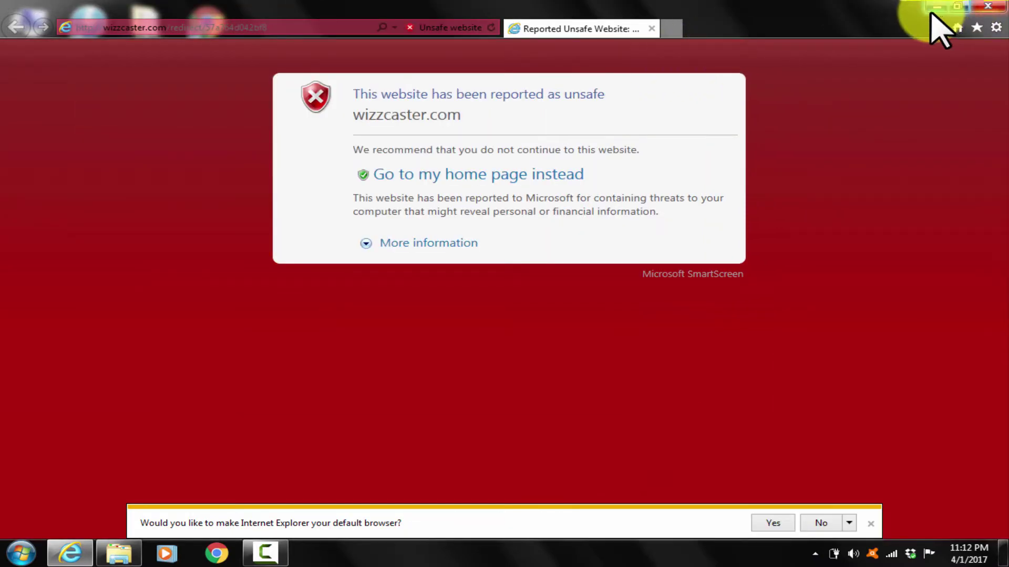
{"action": "left_click", "coordinate": [956, 6]}
{"action": "left_click", "coordinate": [736, 27]}
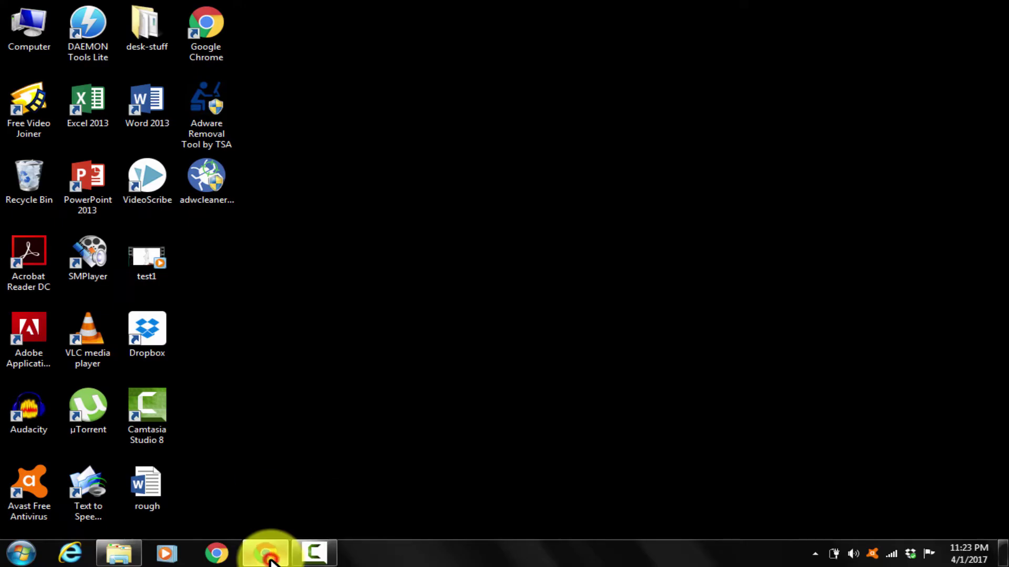
{"action": "left_click", "coordinate": [268, 557]}
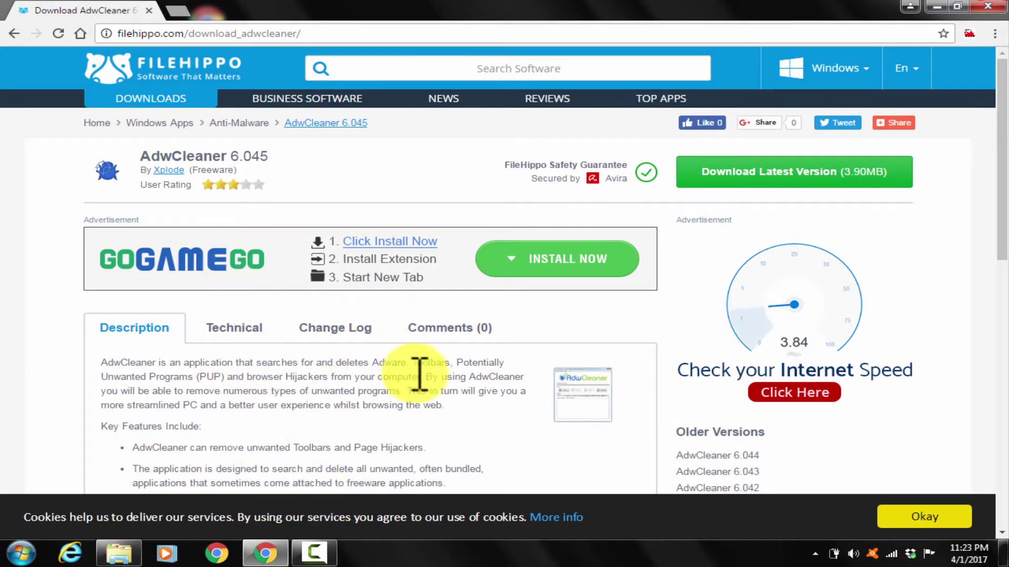
Scroll through FileHippo's AdwCleaner 6.045 page, then close the Chrome window.
{"action": "scroll", "coordinate": [342, 407], "scroll_direction": "down", "scroll_amount": 4}
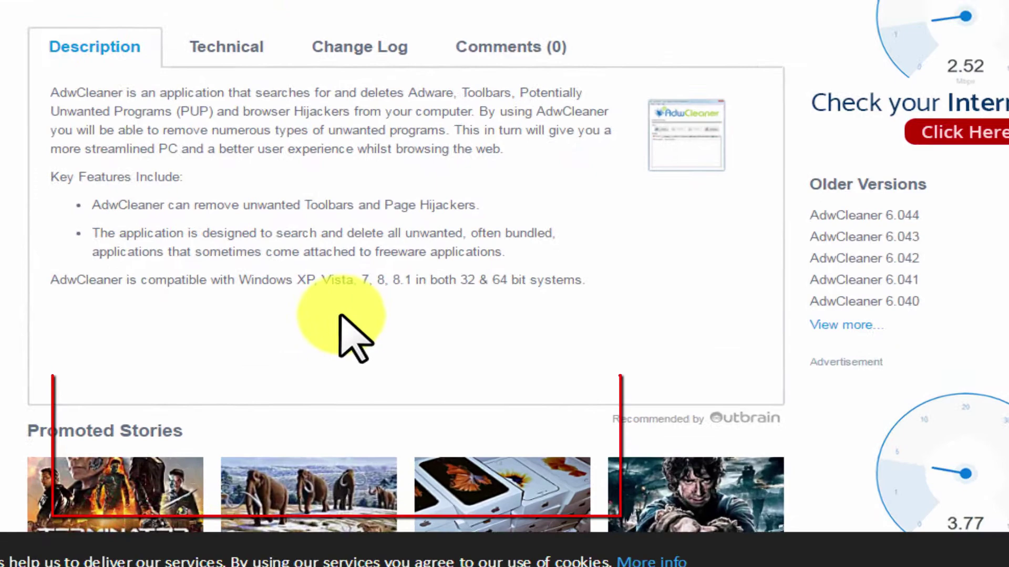
{"action": "scroll", "coordinate": [341, 337], "scroll_direction": "up", "scroll_amount": 4}
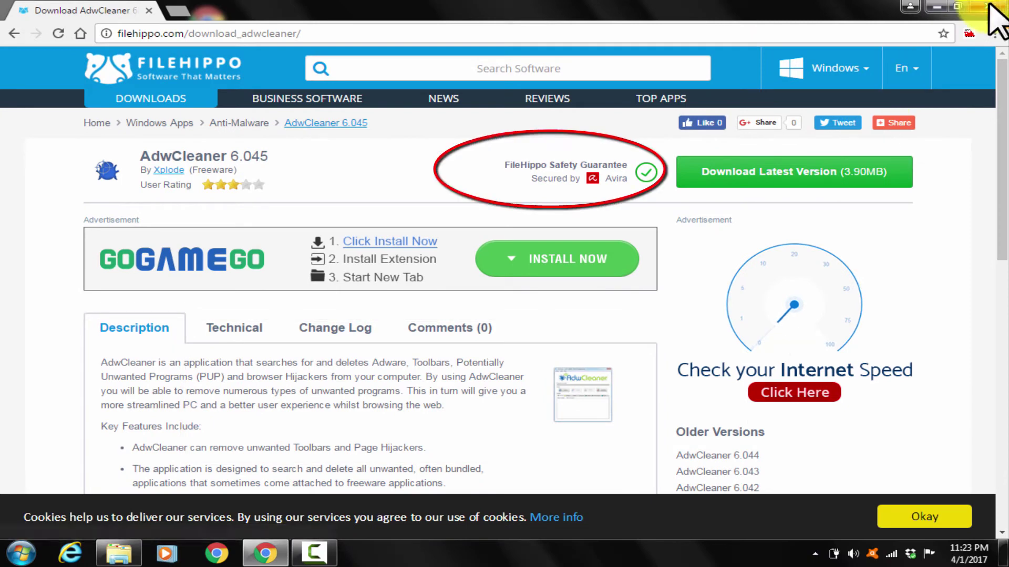
{"action": "left_click", "coordinate": [989, 7]}
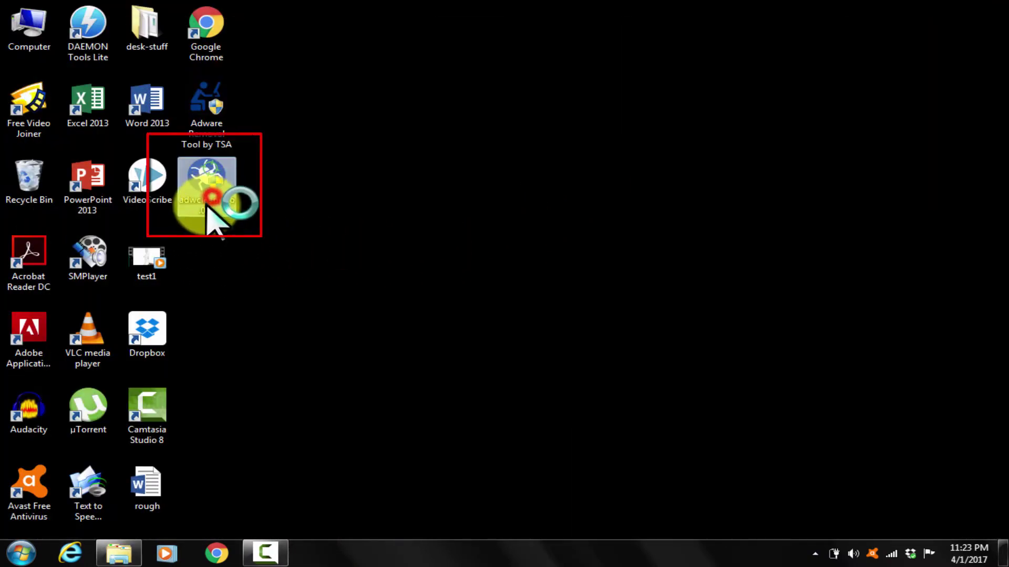
Launch adwcleaner_6.045 from the desktop and scan, finding 30 threats.
{"action": "double_click", "coordinate": [208, 204]}
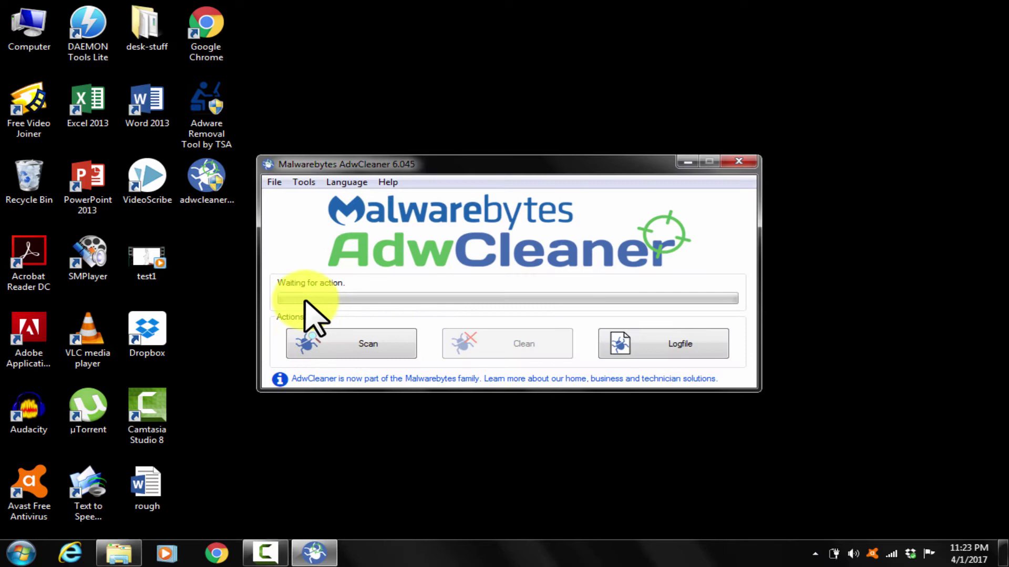
{"action": "left_click", "coordinate": [358, 356]}
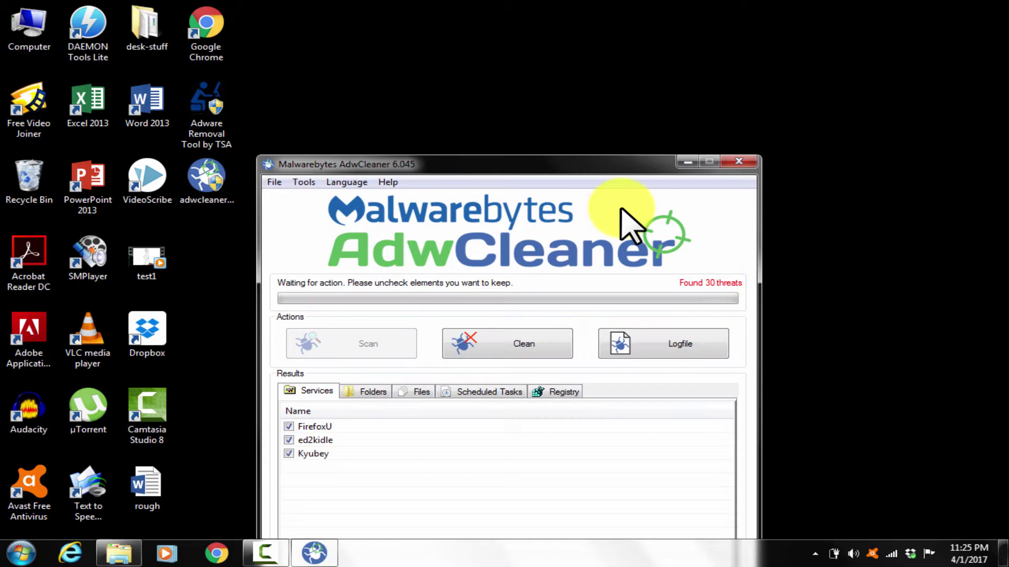
Review the Folders, Files, Scheduled Tasks and Registry results, widening the Key column to full paths.
{"action": "left_click_drag", "start_coordinate": [483, 167], "coordinate": [520, 47]}
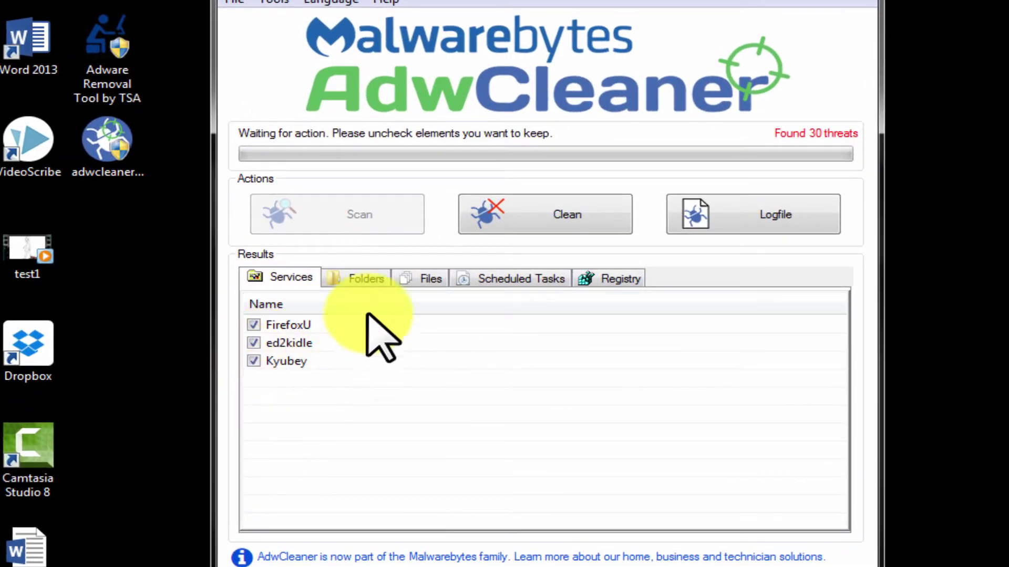
{"action": "left_click", "coordinate": [359, 276]}
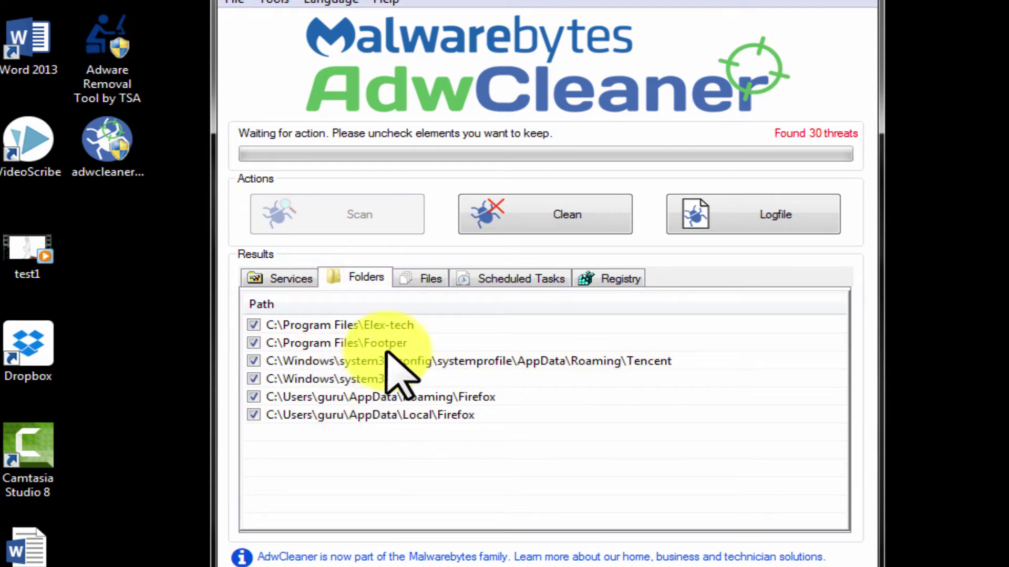
{"action": "left_click", "coordinate": [432, 279]}
{"action": "left_click", "coordinate": [523, 279]}
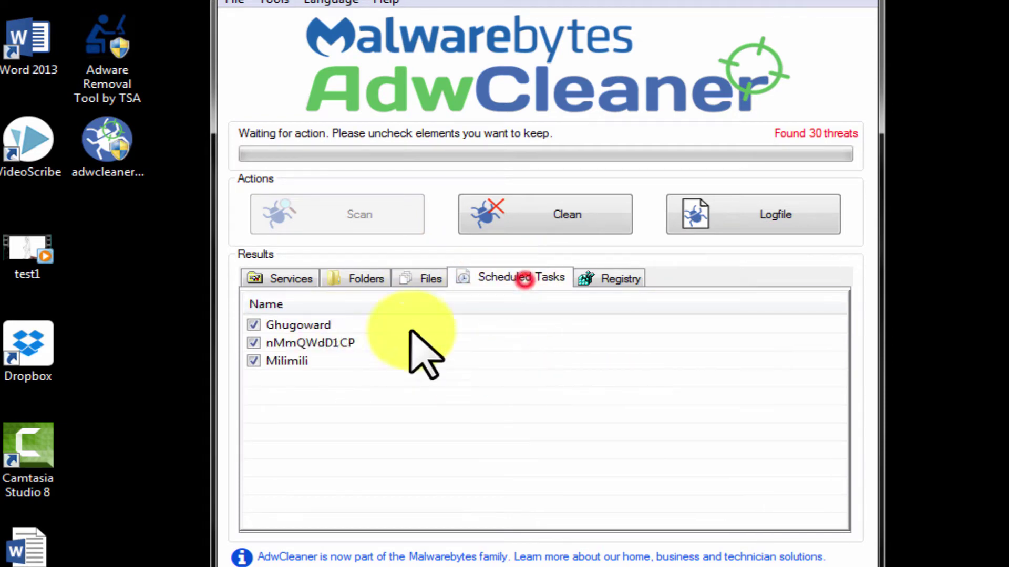
{"action": "left_click", "coordinate": [612, 279]}
{"action": "left_click_drag", "start_coordinate": [523, 304], "coordinate": [772, 270]}
{"action": "scroll", "coordinate": [507, 412], "scroll_direction": "down", "scroll_amount": 2}
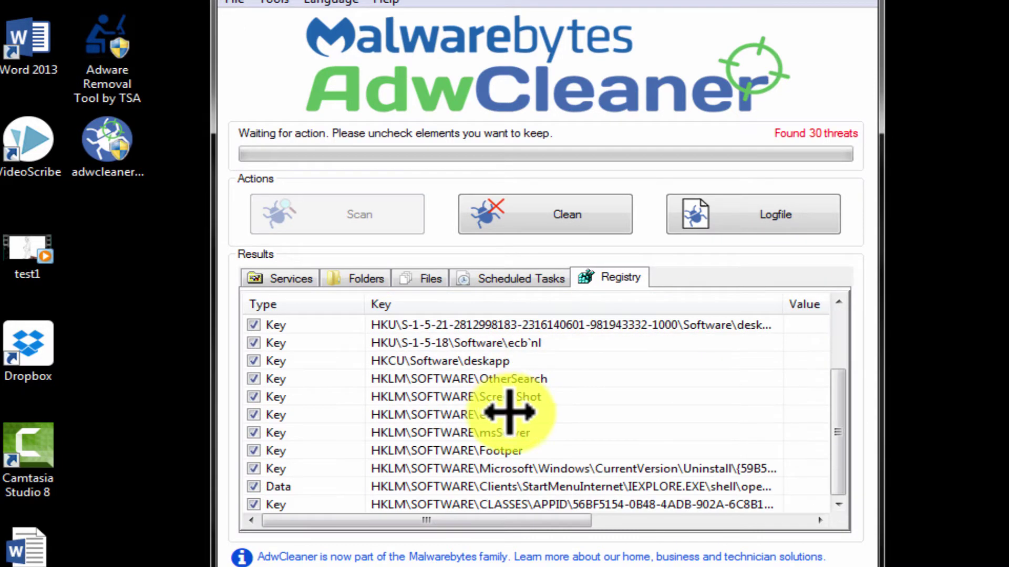
{"action": "scroll", "coordinate": [537, 379], "scroll_direction": "up", "scroll_amount": 2}
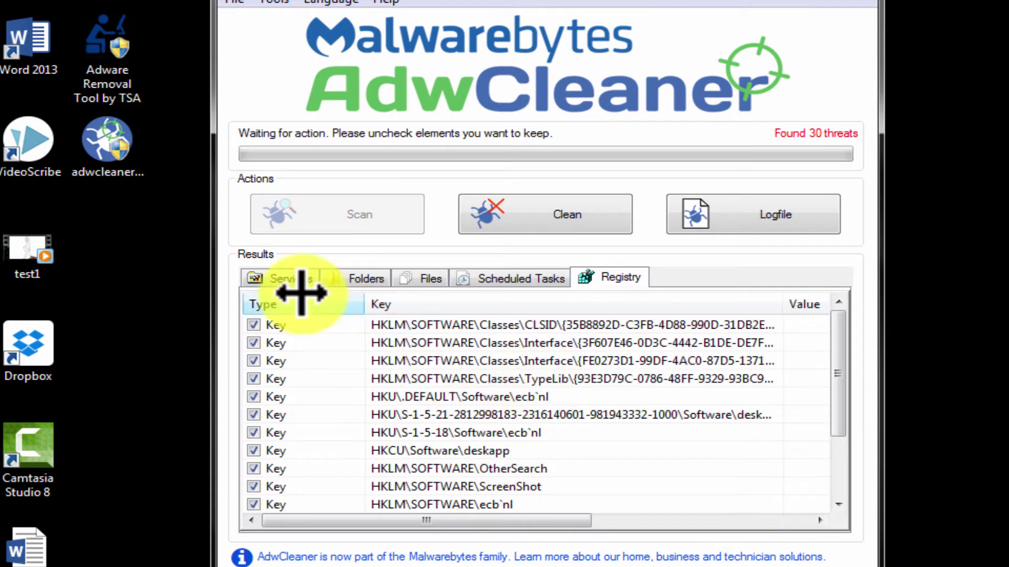
Clean all detected threats from the Services list and acknowledge the adware prevention tips.
{"action": "left_click", "coordinate": [288, 278]}
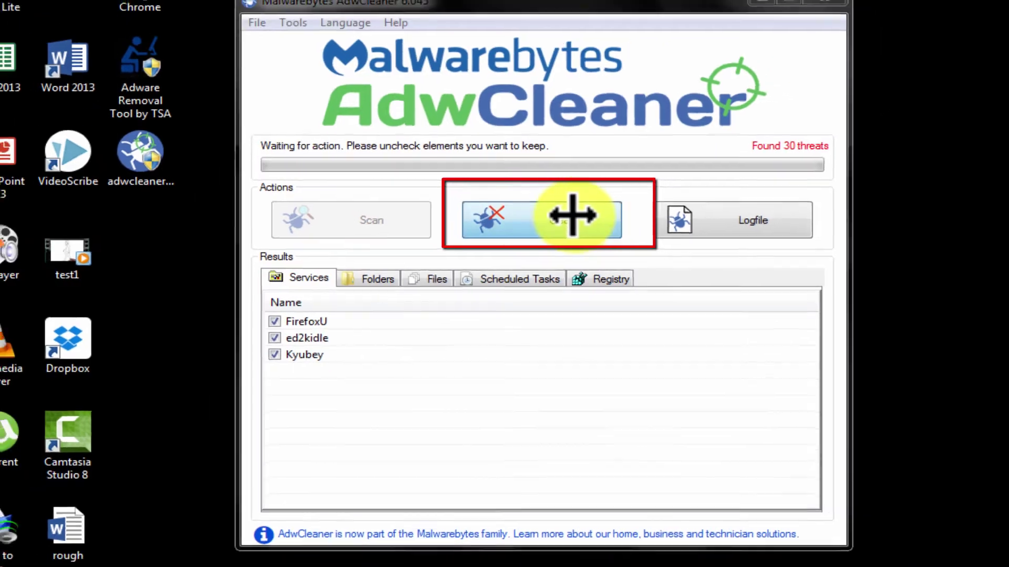
{"action": "left_click", "coordinate": [578, 210]}
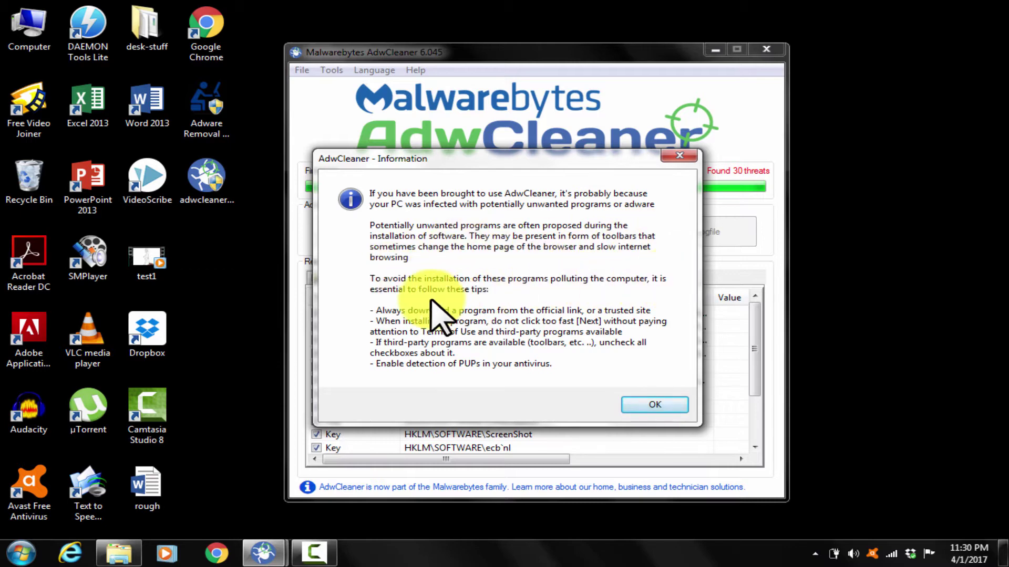
{"action": "left_click", "coordinate": [639, 403]}
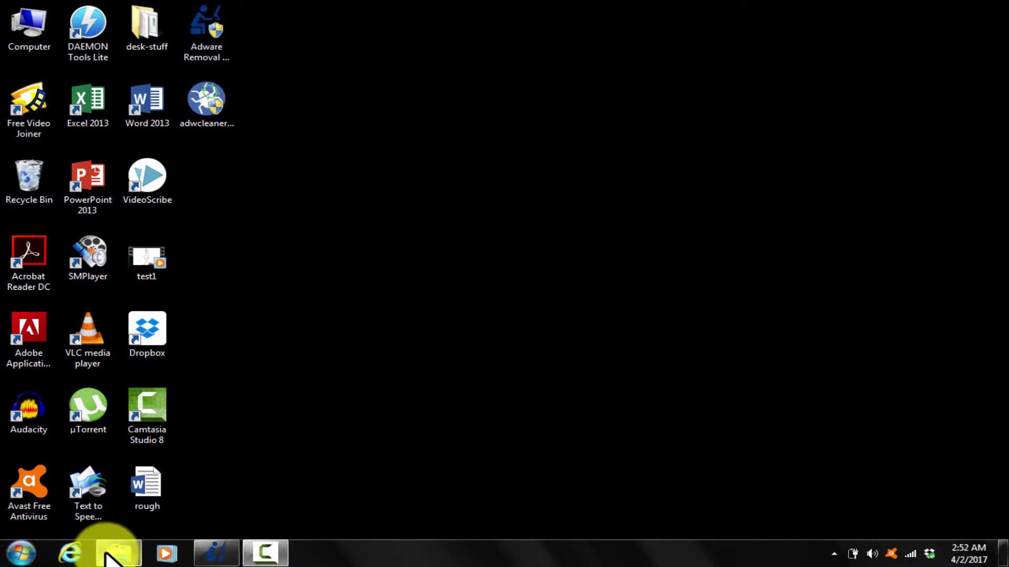
After the restart, confirm IE still opens the wizzcaster.com warning, then try closing it.
{"action": "mouse_move", "coordinate": [105, 553]}
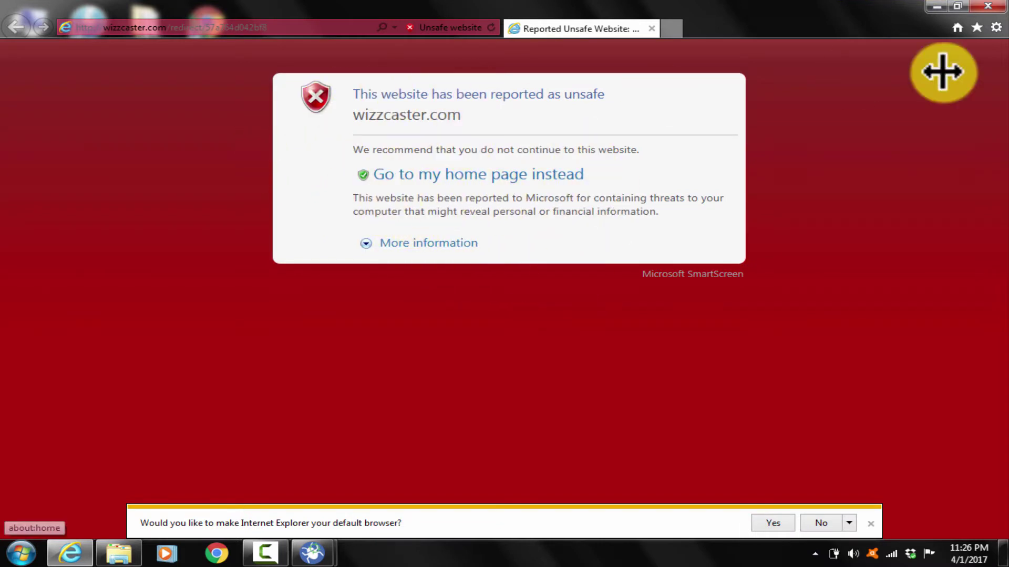
{"action": "left_click", "coordinate": [988, 6]}
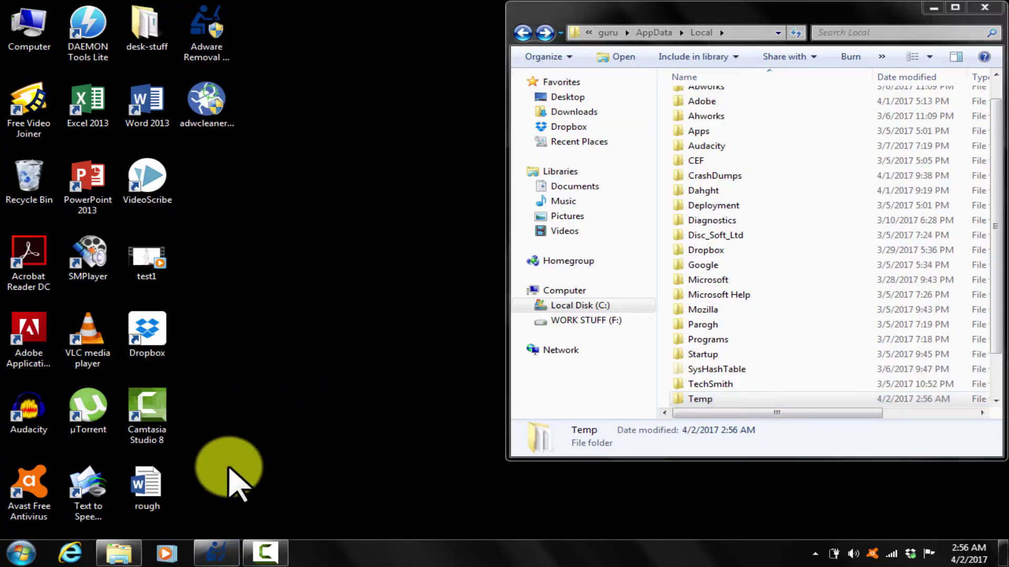
Find Run through the Start menu search and launch msconfig from it.
{"action": "key", "text": "super"}
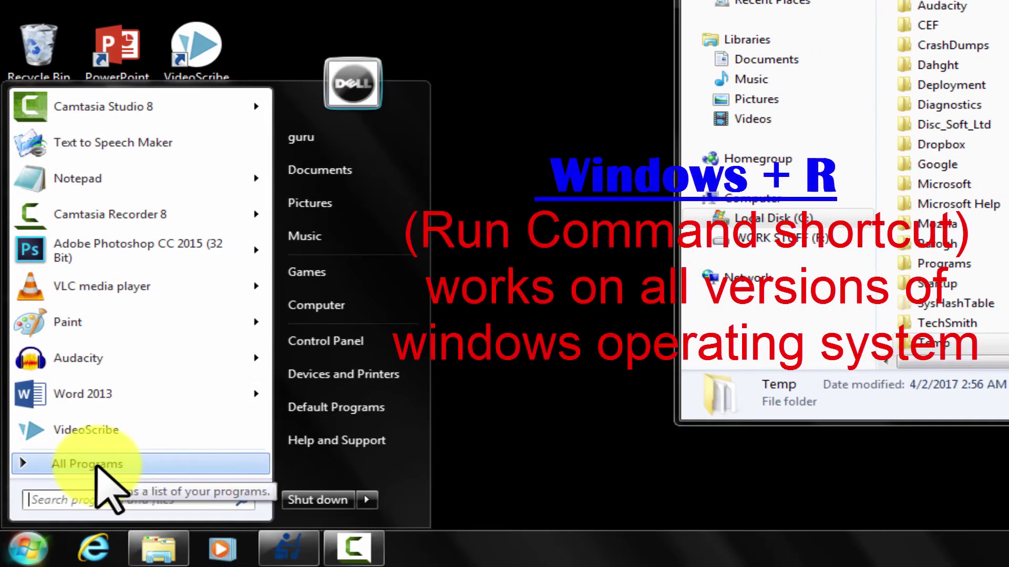
{"action": "type", "text": "run"}
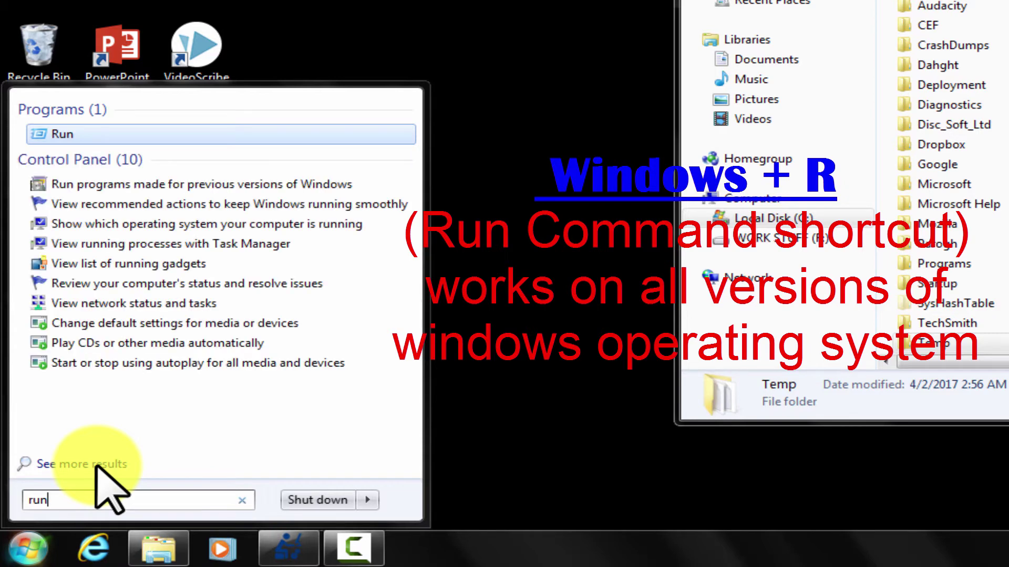
{"action": "key", "text": "Return"}
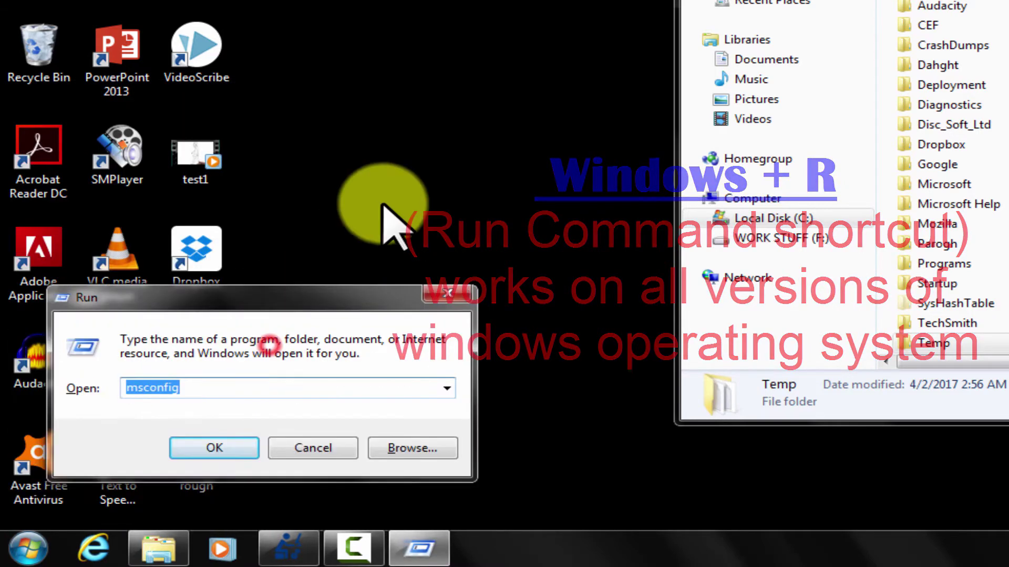
{"action": "left_click", "coordinate": [373, 306]}
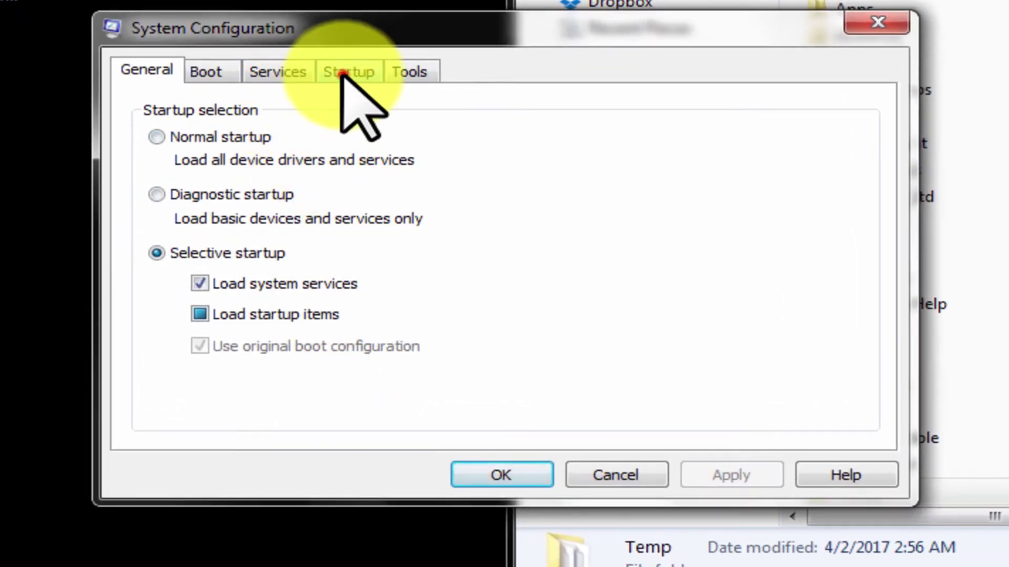
On the Startup tab, select the 9877 entry and widen the Command column to show its Temp path.
{"action": "left_click", "coordinate": [347, 70]}
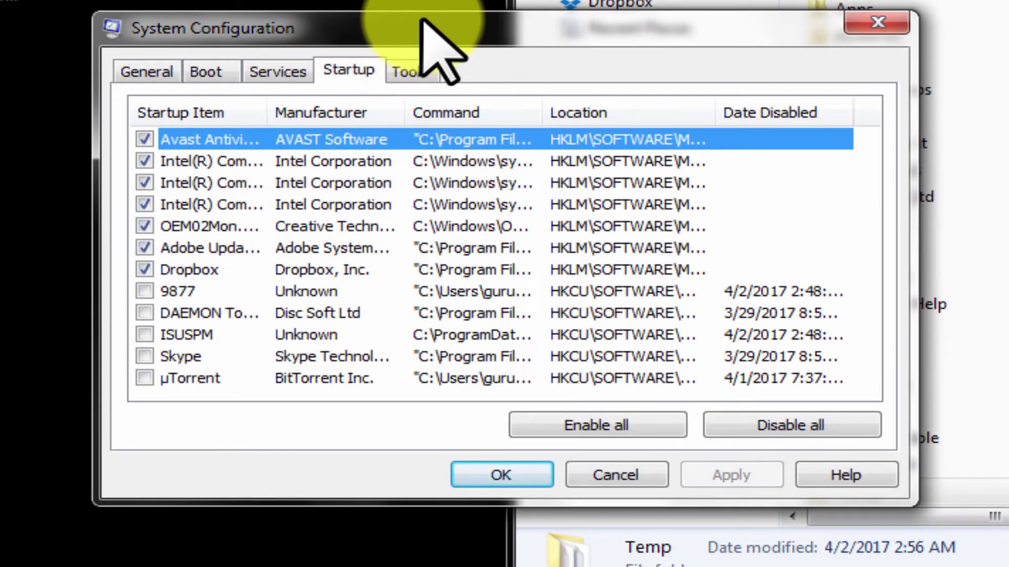
{"action": "left_click", "coordinate": [276, 289]}
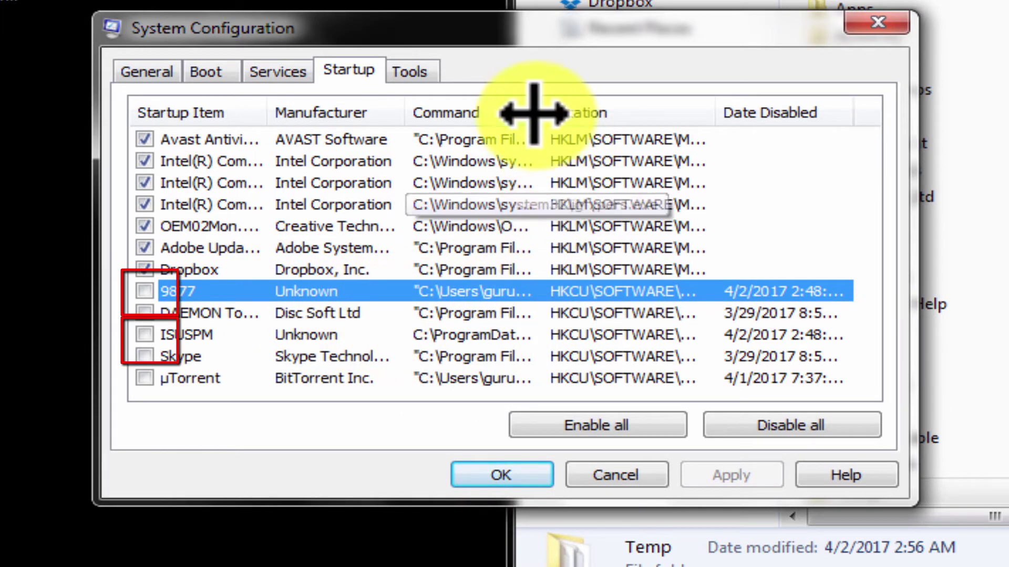
{"action": "left_click_drag", "start_coordinate": [535, 112], "coordinate": [825, 149]}
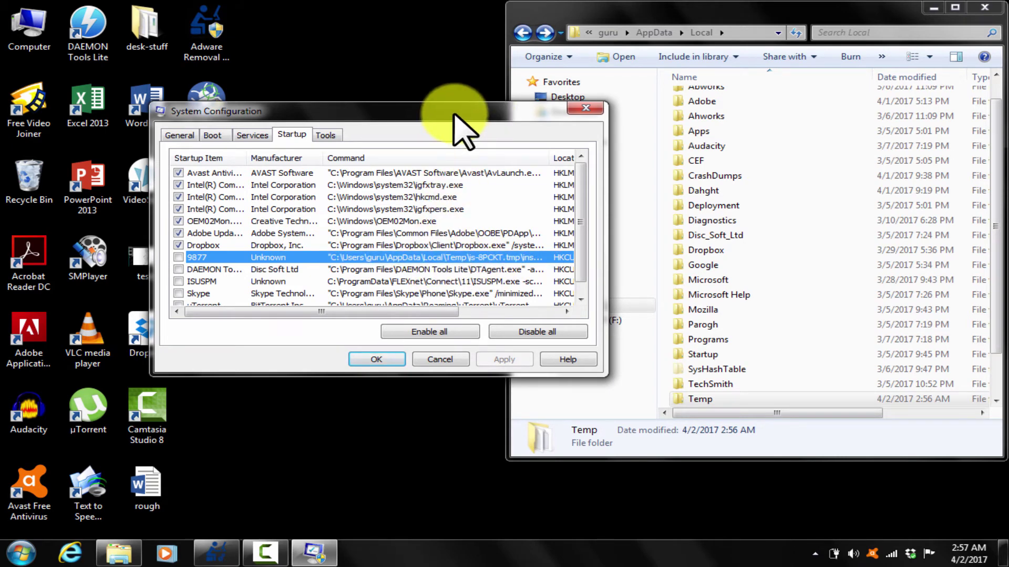
{"action": "left_click_drag", "start_coordinate": [453, 114], "coordinate": [352, 124]}
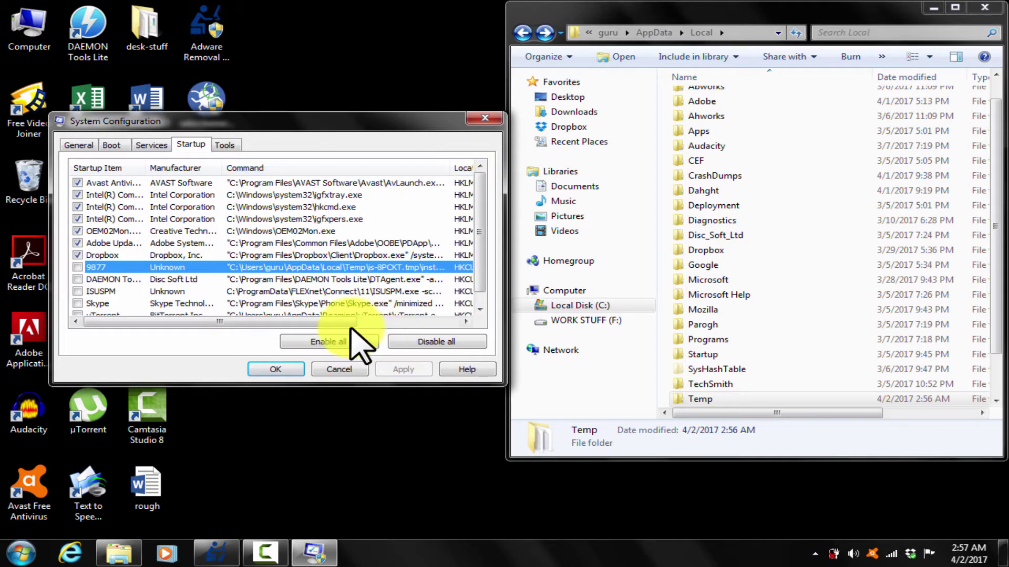
{"action": "left_click_drag", "start_coordinate": [344, 322], "coordinate": [415, 325]}
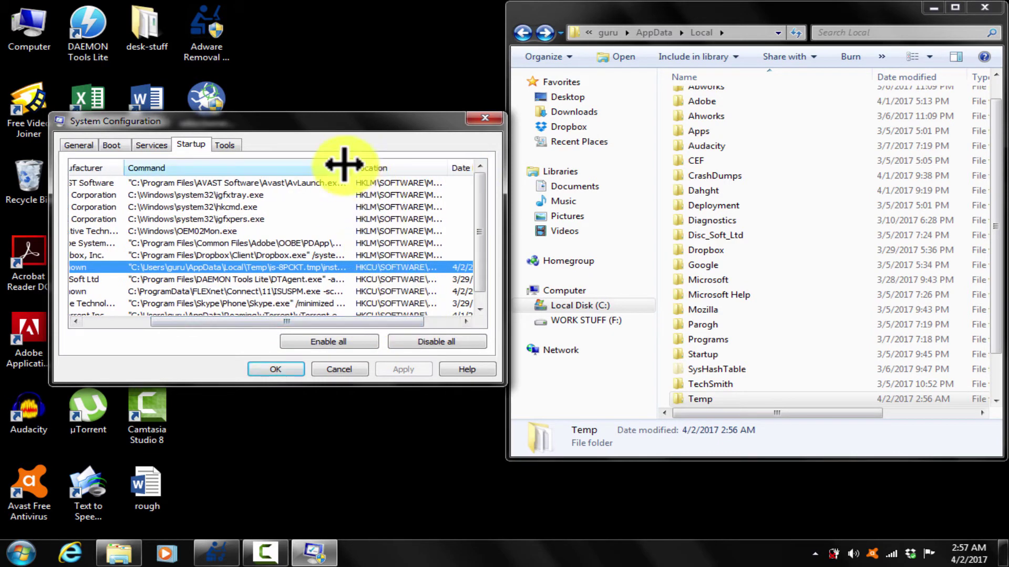
{"action": "left_click_drag", "start_coordinate": [373, 168], "coordinate": [415, 169]}
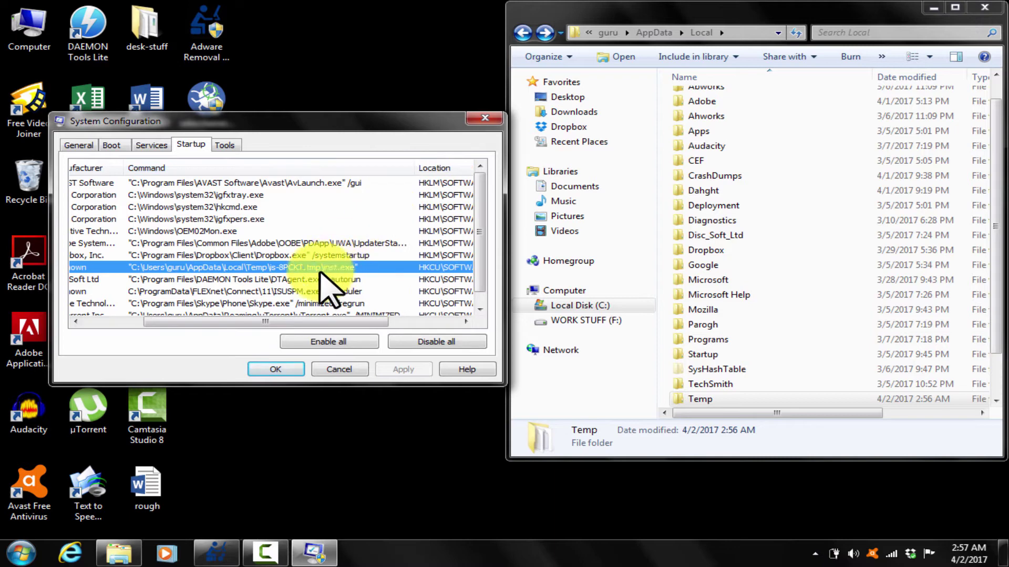
Browse in Explorer to C:\Users\<user>\AppData\Local\Temp to look for leftover files.
{"action": "left_click", "coordinate": [570, 308]}
{"action": "double_click", "coordinate": [727, 181]}
{"action": "double_click", "coordinate": [734, 97]}
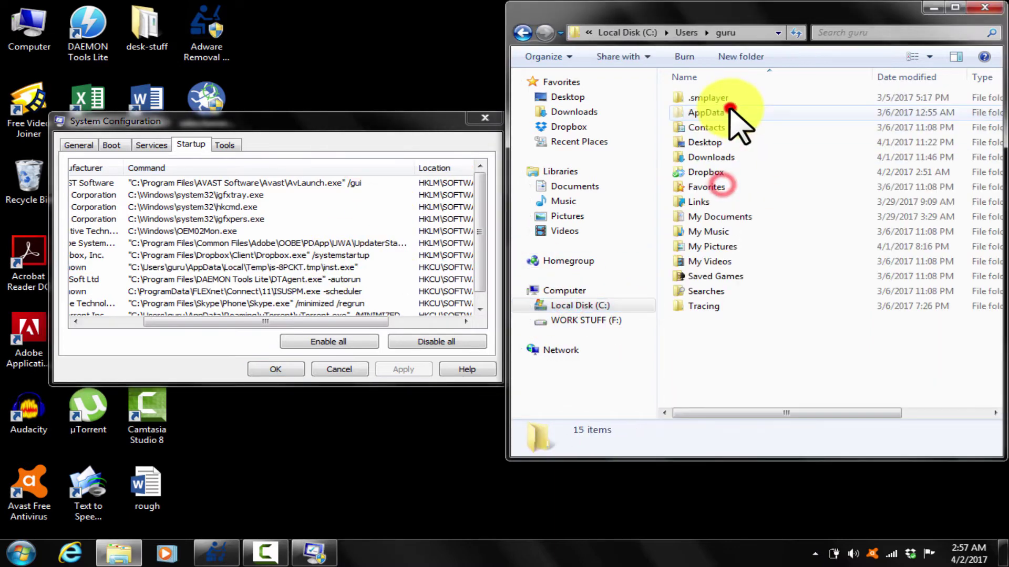
{"action": "double_click", "coordinate": [716, 112]}
{"action": "double_click", "coordinate": [702, 98]}
{"action": "double_click", "coordinate": [716, 349]}
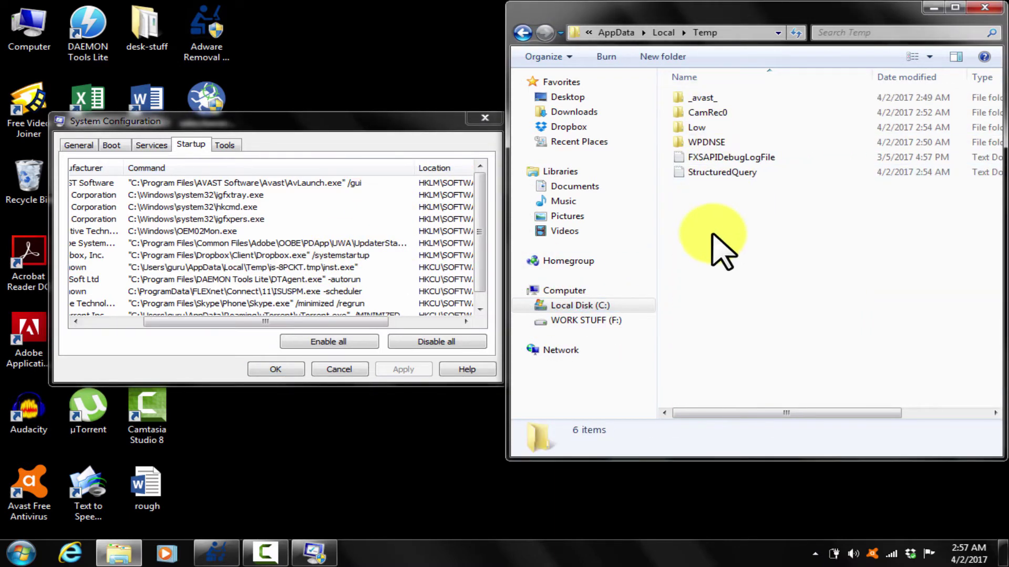
{"action": "left_click_drag", "start_coordinate": [289, 322], "coordinate": [182, 322]}
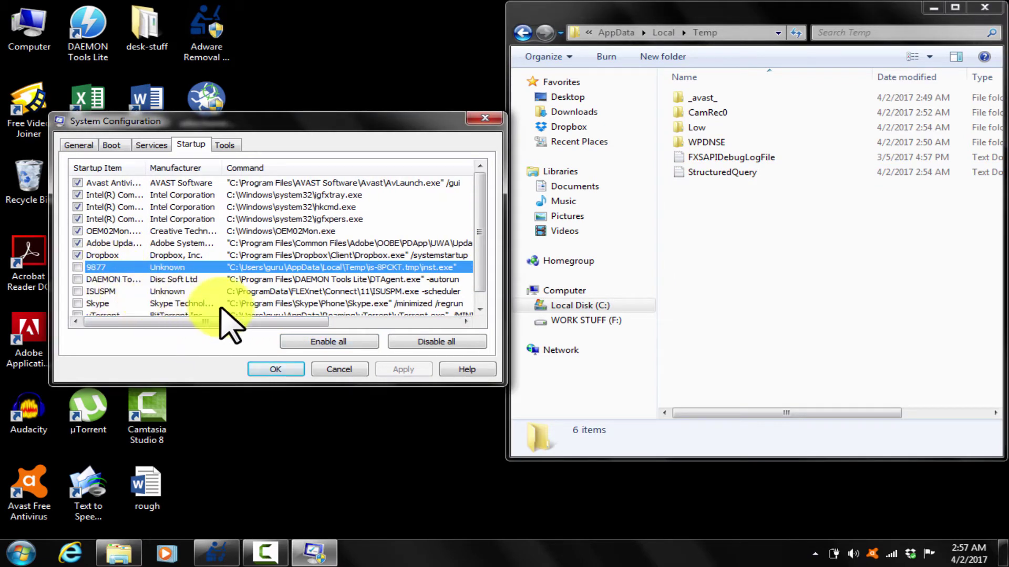
Select the ISUSPM startup entry, then open C:\ProgramData in Explorer.
{"action": "left_click", "coordinate": [266, 292]}
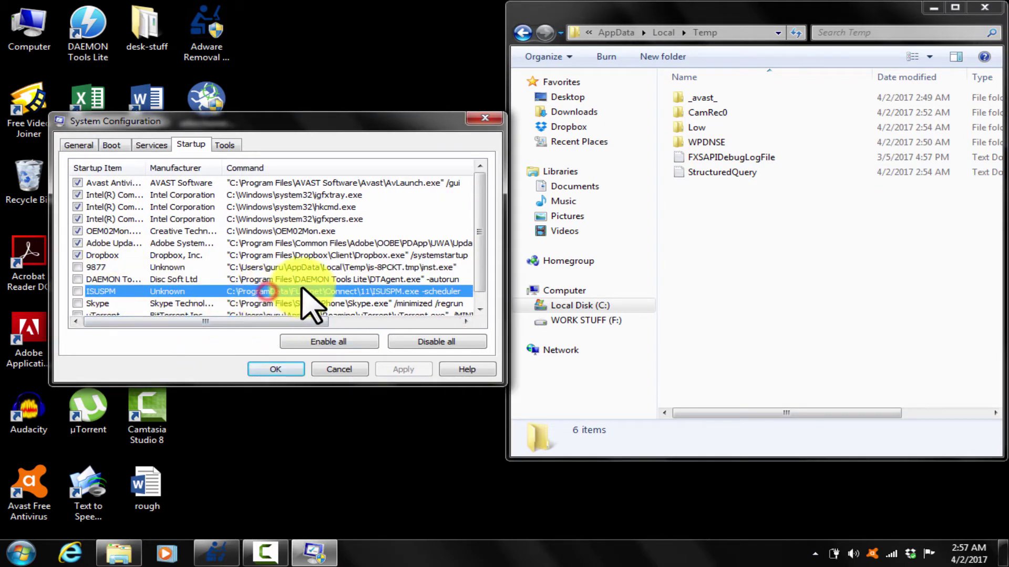
{"action": "left_click", "coordinate": [588, 306]}
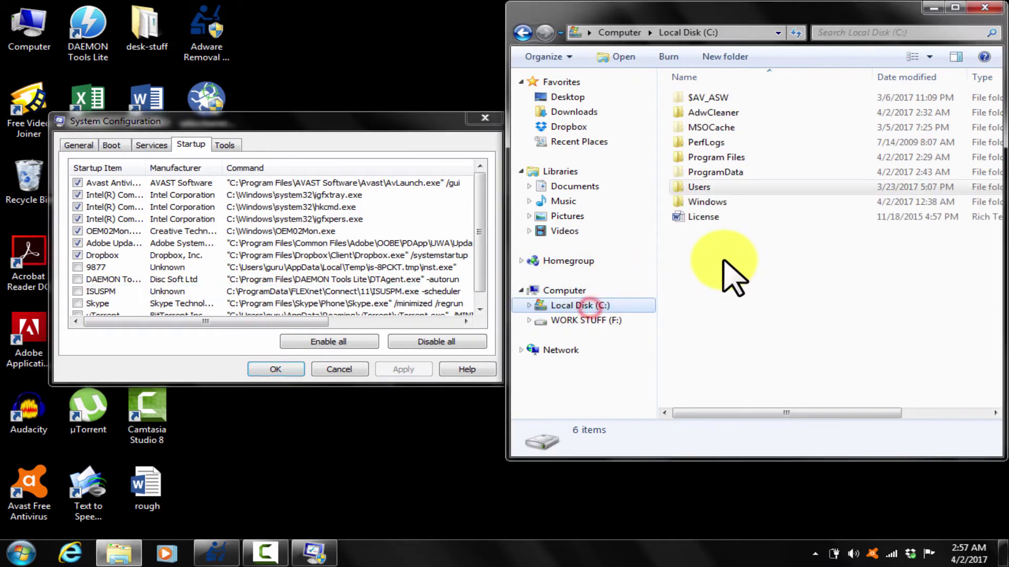
{"action": "double_click", "coordinate": [720, 173]}
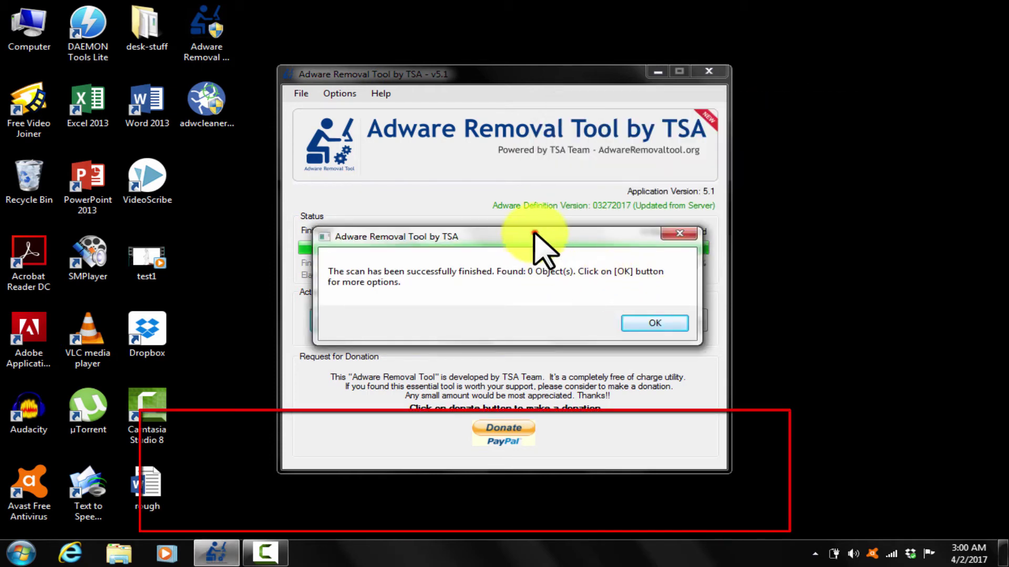
Dismiss the 0-object scan result, reset Google Chrome to defaults, and close Chrome afterward.
{"action": "mouse_move", "coordinate": [534, 233]}
{"action": "left_mouse_down"}
{"action": "mouse_move", "coordinate": [669, 372]}
{"action": "mouse_move", "coordinate": [762, 367]}
{"action": "mouse_move", "coordinate": [819, 249]}
{"action": "mouse_move", "coordinate": [701, 195]}
{"action": "mouse_move", "coordinate": [766, 140]}
{"action": "mouse_move", "coordinate": [766, 112]}
{"action": "mouse_move", "coordinate": [778, 102]}
{"action": "left_mouse_up"}
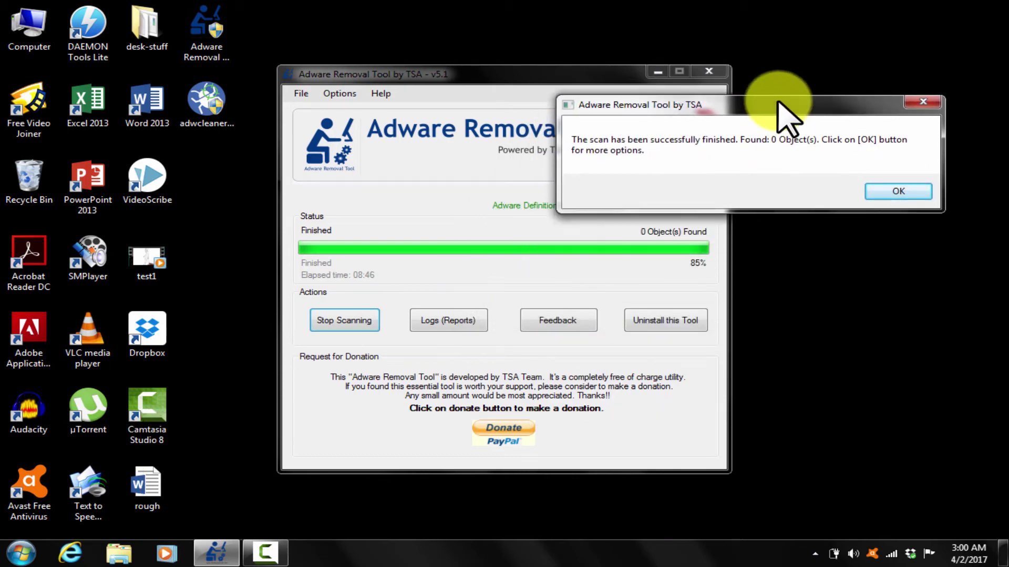
{"action": "left_click", "coordinate": [897, 192]}
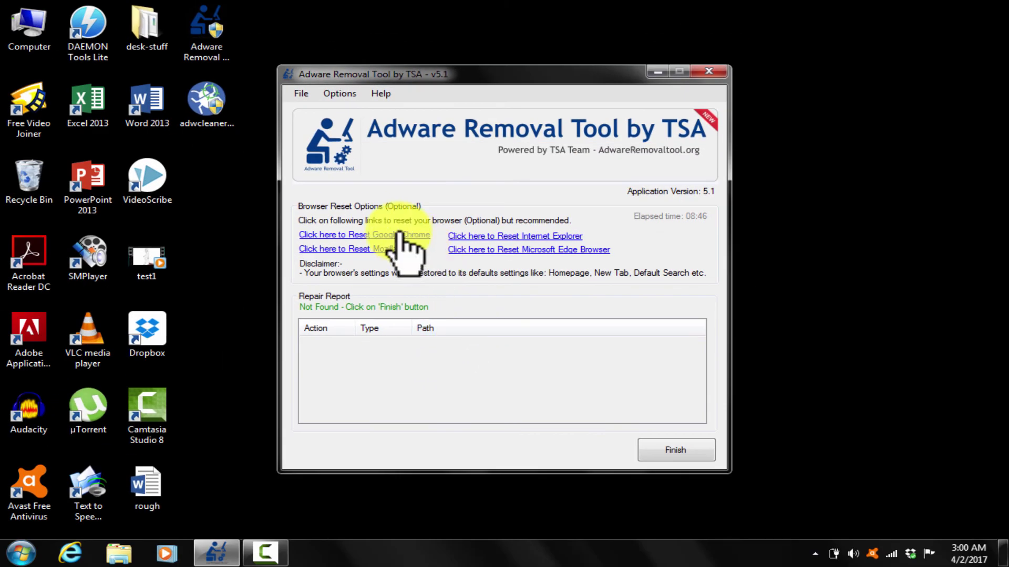
{"action": "left_click", "coordinate": [397, 234]}
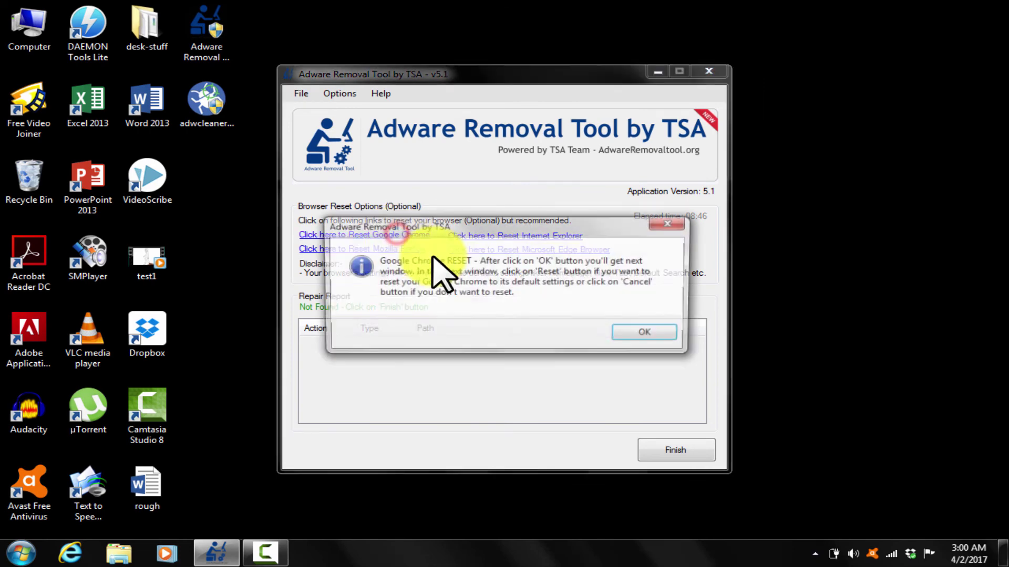
{"action": "left_click", "coordinate": [631, 334]}
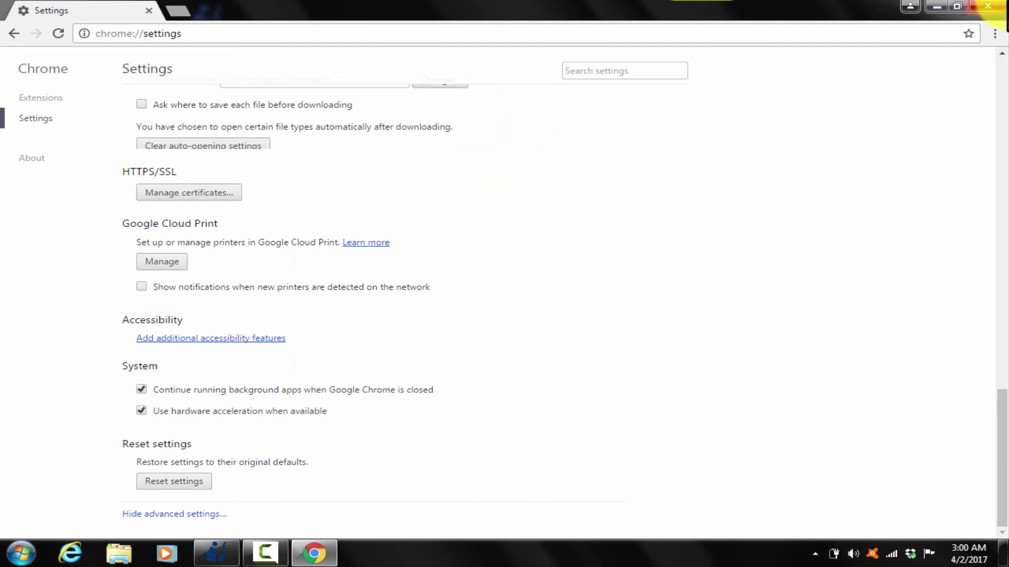
{"action": "left_click", "coordinate": [988, 7]}
Reset Internet Explorer with personal settings deleted, then launch the Mozilla Firefox reset.
{"action": "left_click", "coordinate": [541, 237]}
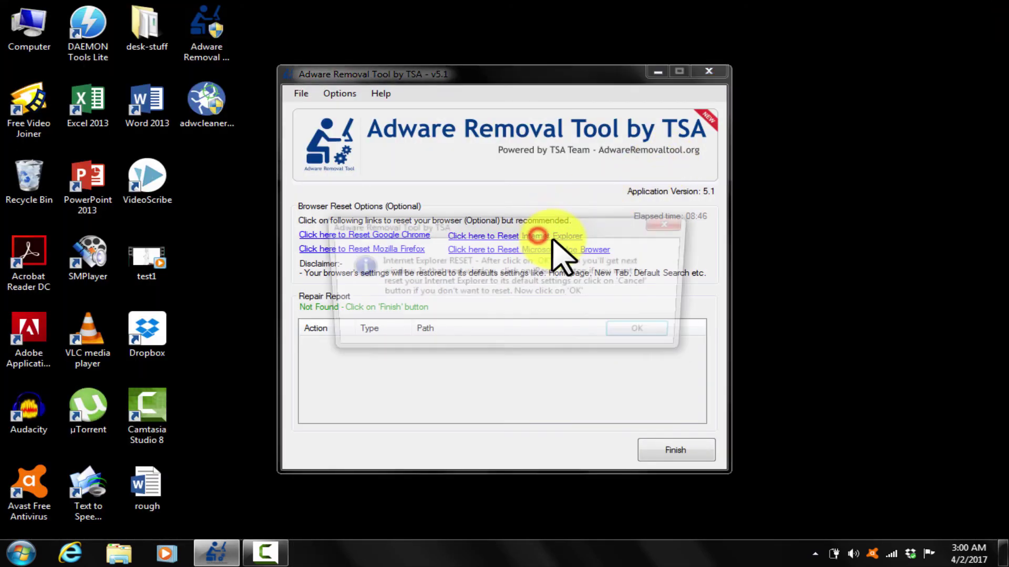
{"action": "left_click", "coordinate": [639, 335]}
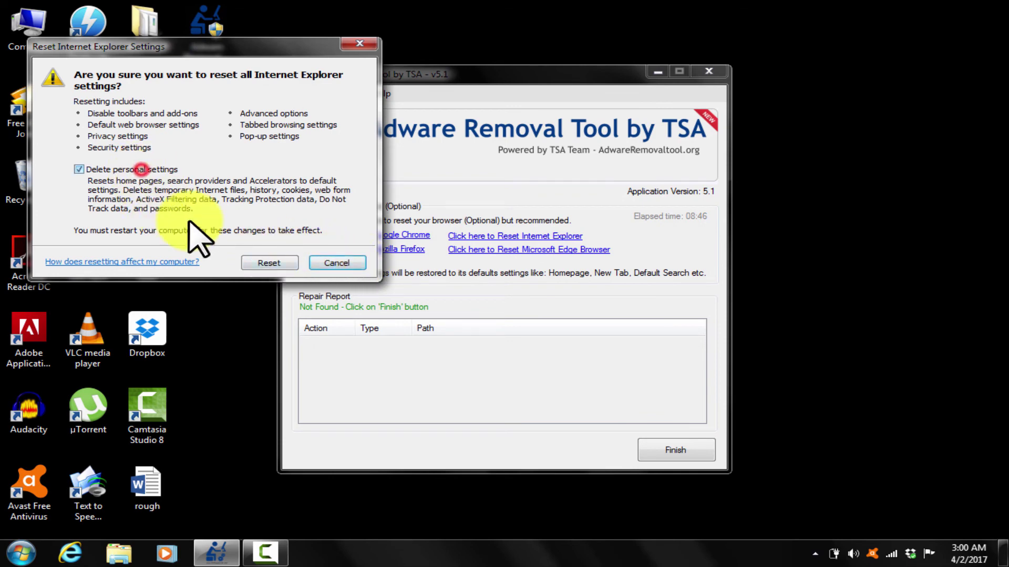
{"action": "left_click", "coordinate": [271, 261]}
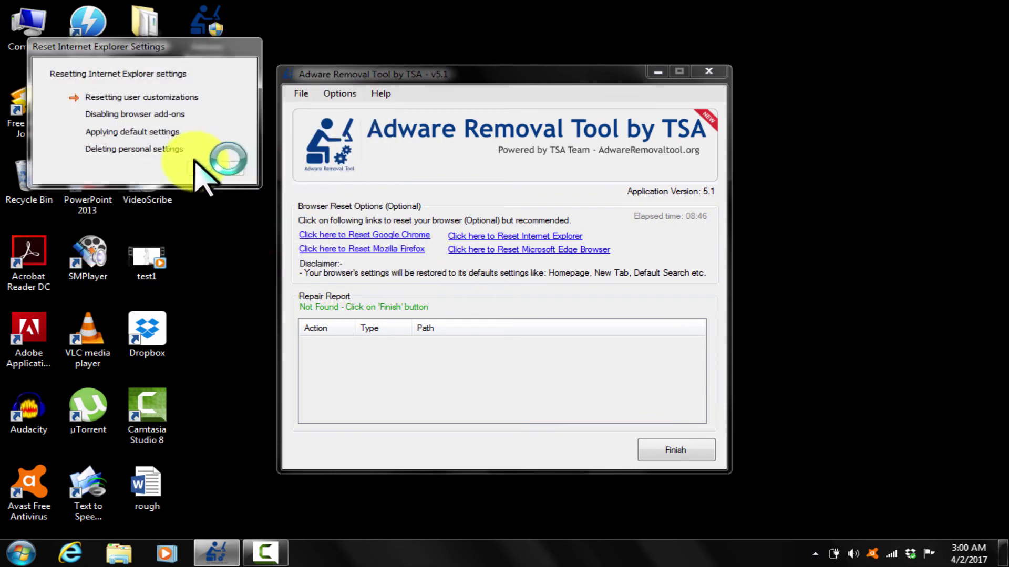
{"action": "left_click", "coordinate": [210, 169]}
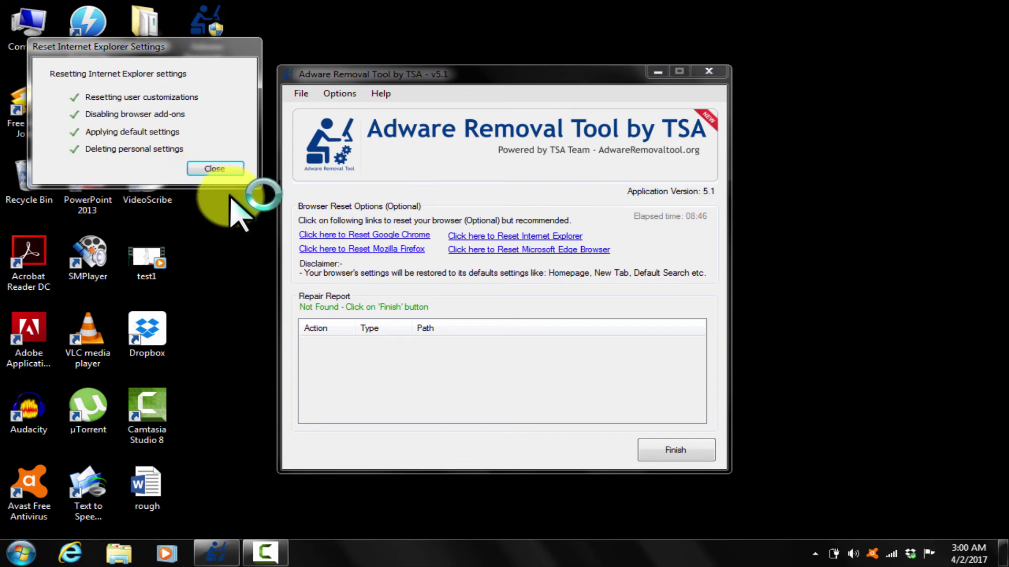
{"action": "left_click", "coordinate": [222, 169]}
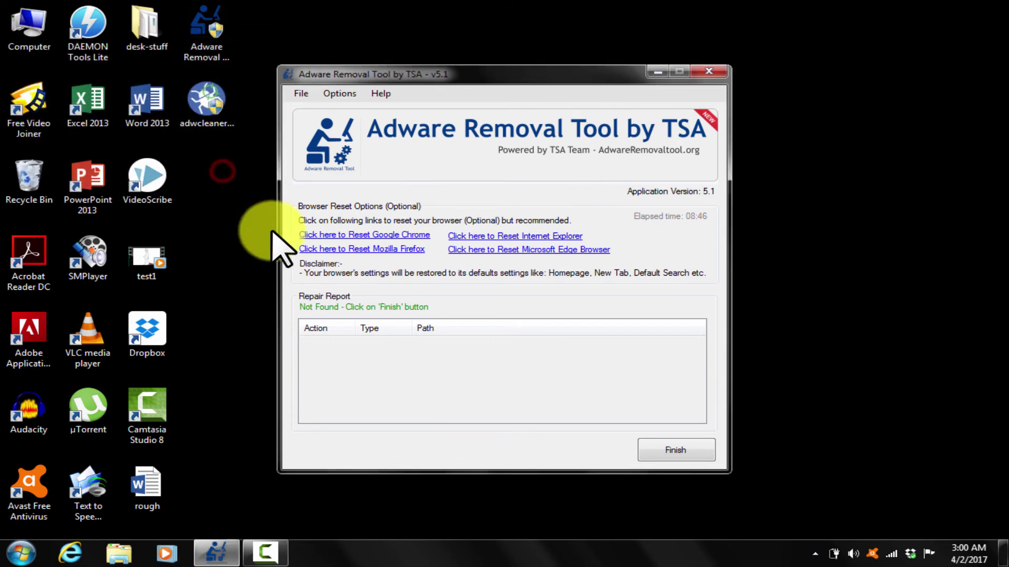
{"action": "left_click", "coordinate": [389, 250]}
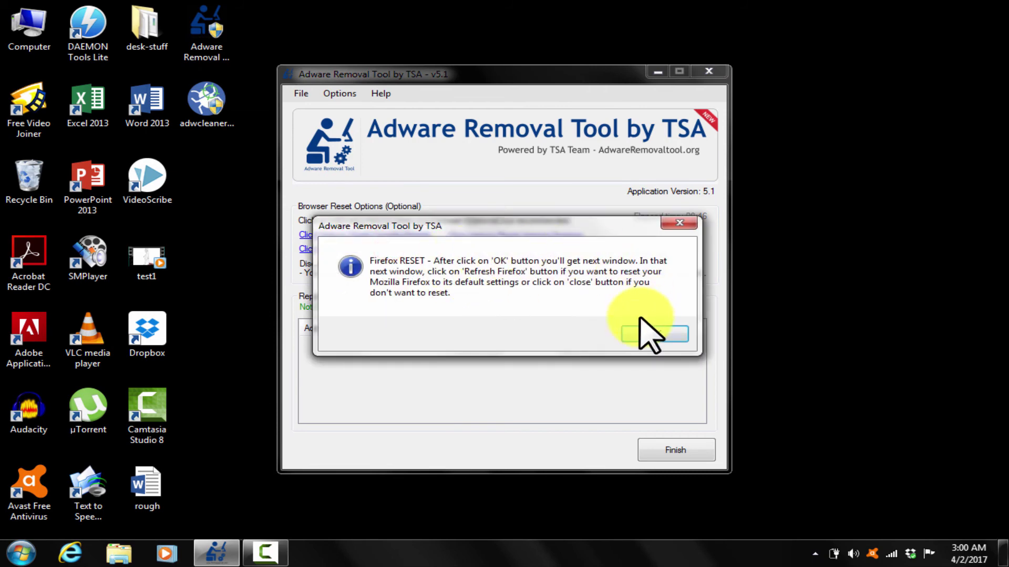
{"action": "left_click", "coordinate": [648, 333]}
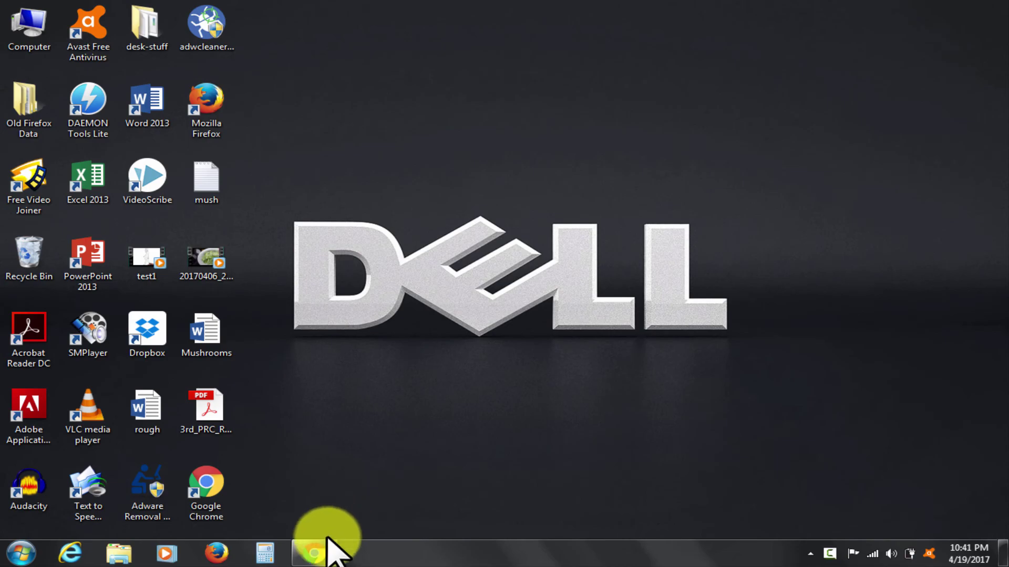
Restore the Chrome window and scroll to the top of the Sharp Angles Videos page.
{"action": "left_click", "coordinate": [315, 553]}
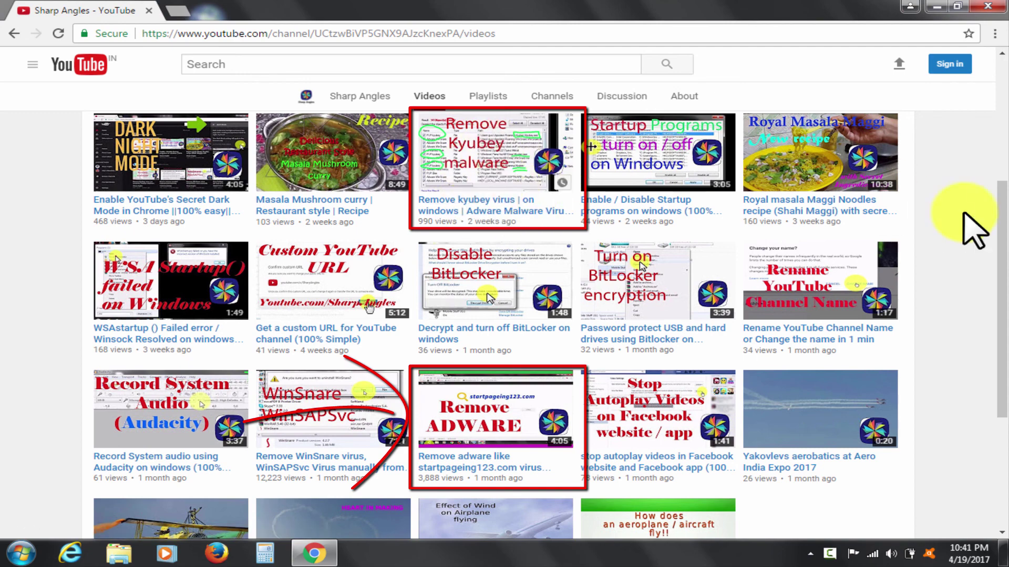
{"action": "scroll", "coordinate": [1001, 237], "scroll_direction": "up", "scroll_amount": 5}
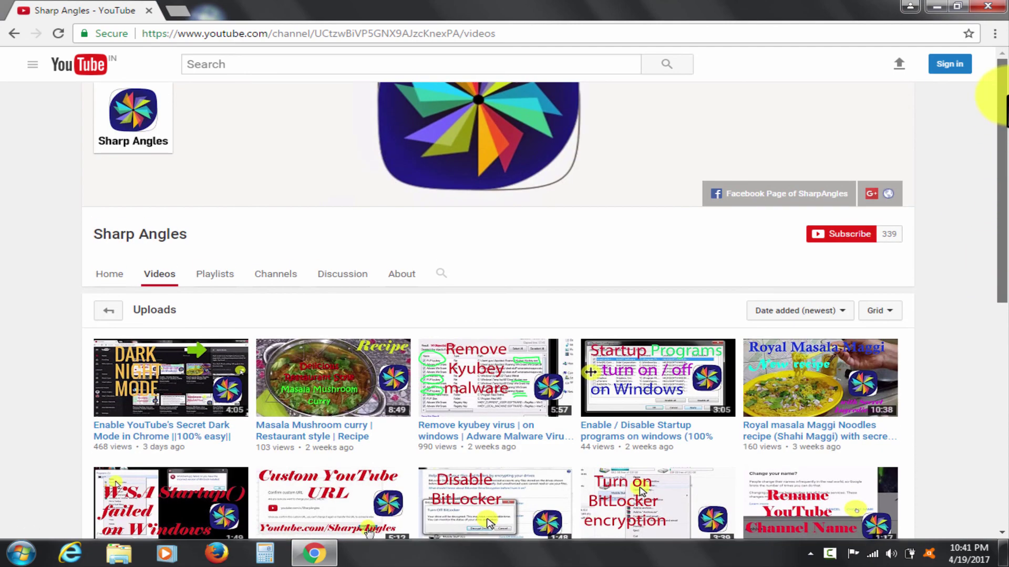